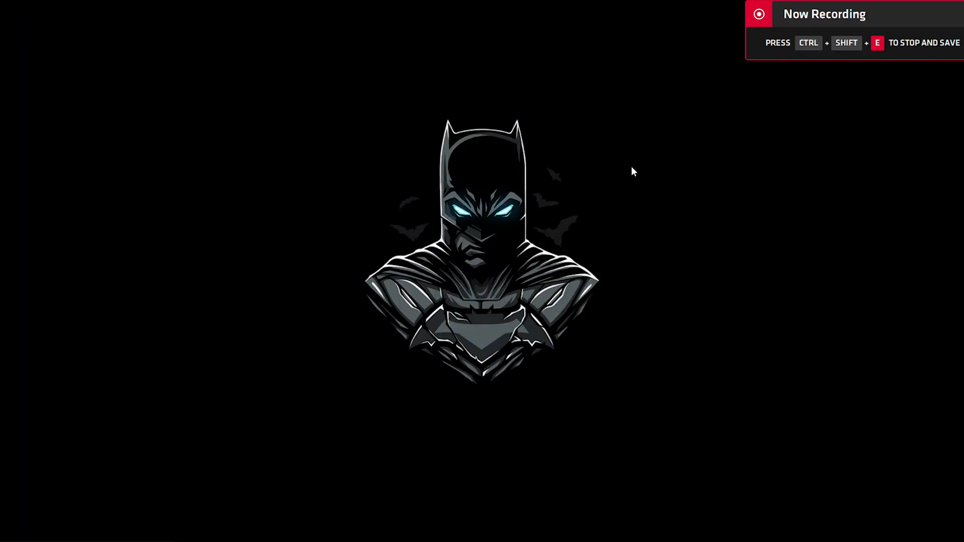
- Launch AMD Radeon Software from the desktop menu and reach Global Display under Gaming, FreeSync shown on
{"action": "right_click", "coordinate": [632, 172]}
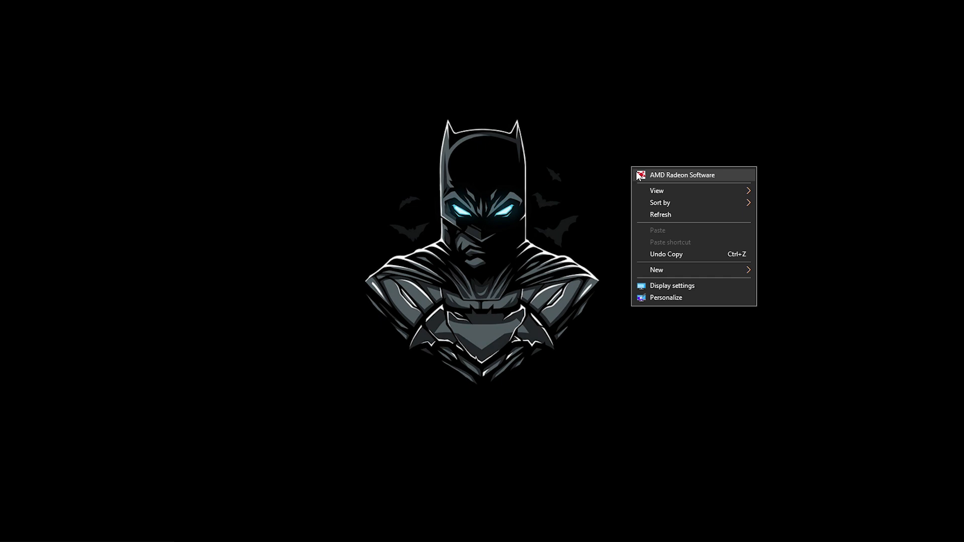
{"action": "left_click", "coordinate": [635, 174]}
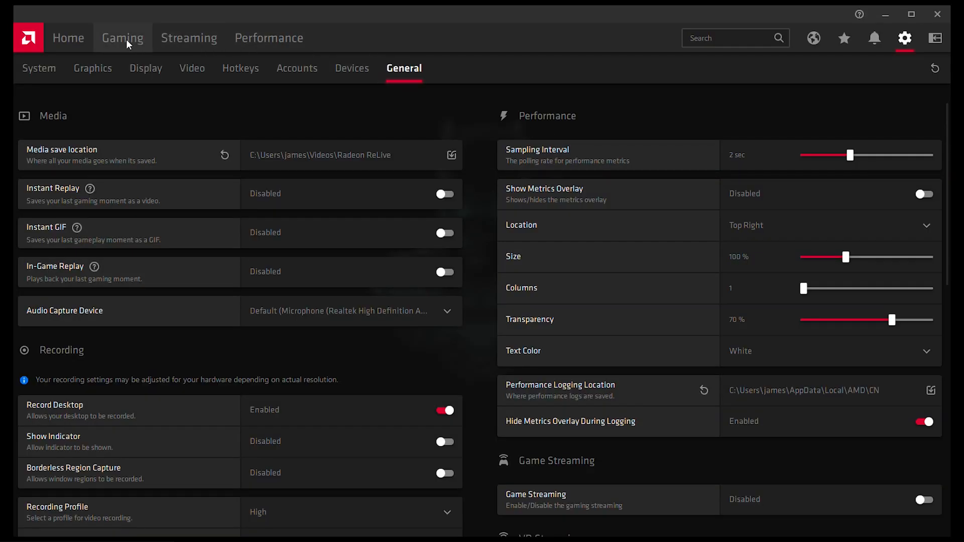
{"action": "left_click", "coordinate": [125, 41]}
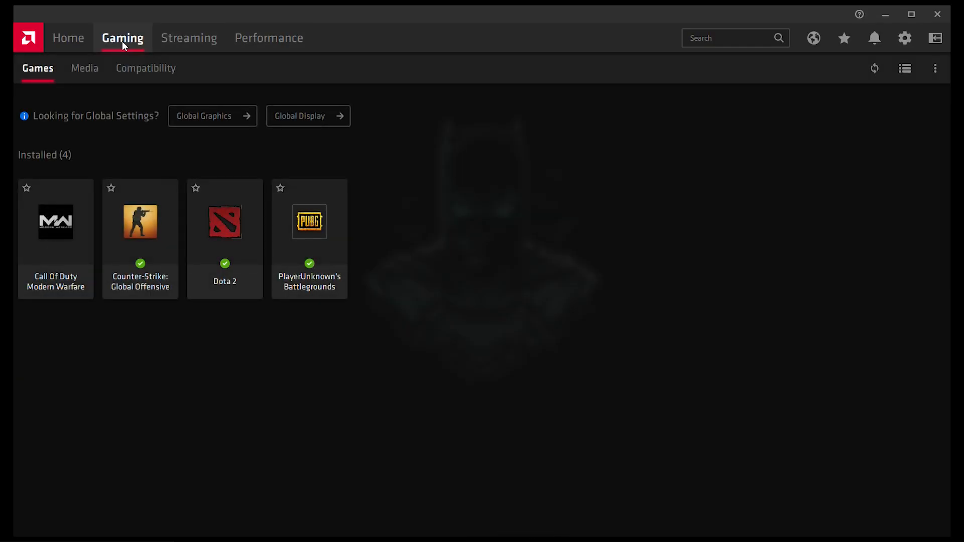
{"action": "left_click", "coordinate": [310, 121]}
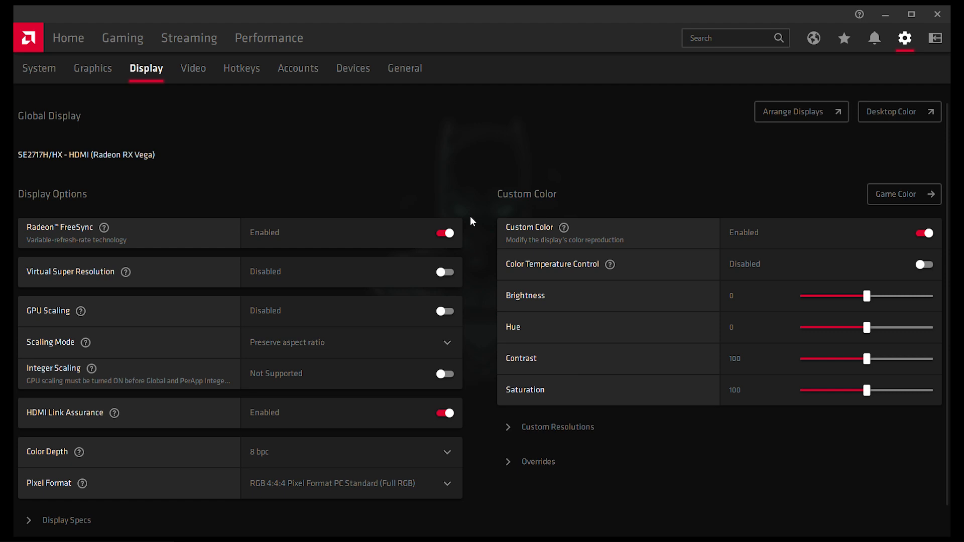
- Return to the Gaming overview and enter the Global Graphics settings for Radeon Chill
{"action": "left_click", "coordinate": [137, 41]}
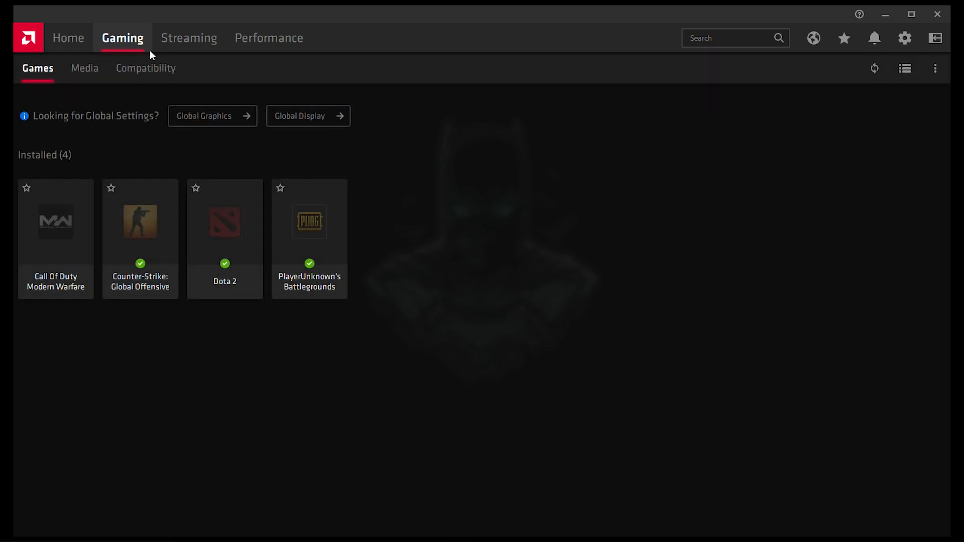
{"action": "left_click", "coordinate": [214, 119]}
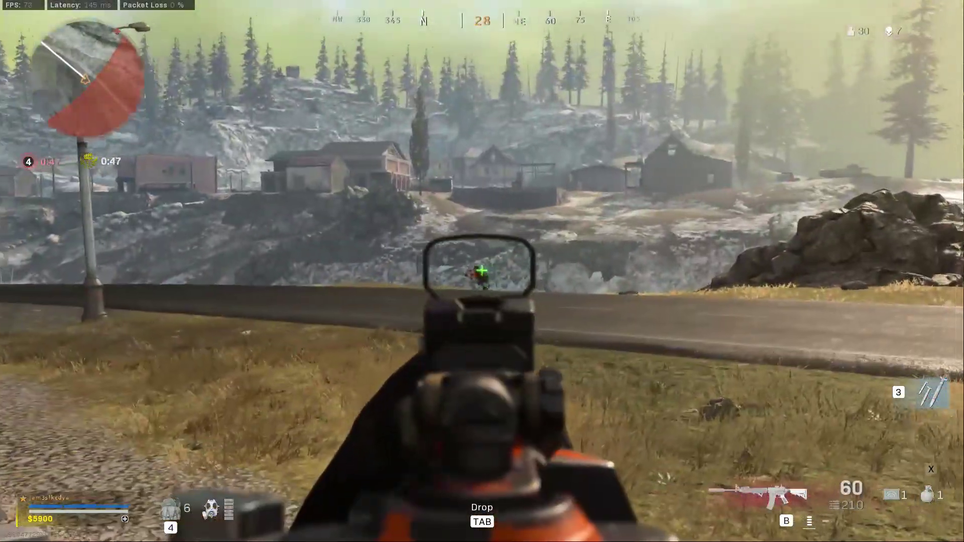
- Aim down sights and fire at an enemy in the Warzone match
{"action": "left_click", "coordinate": [482, 271]}
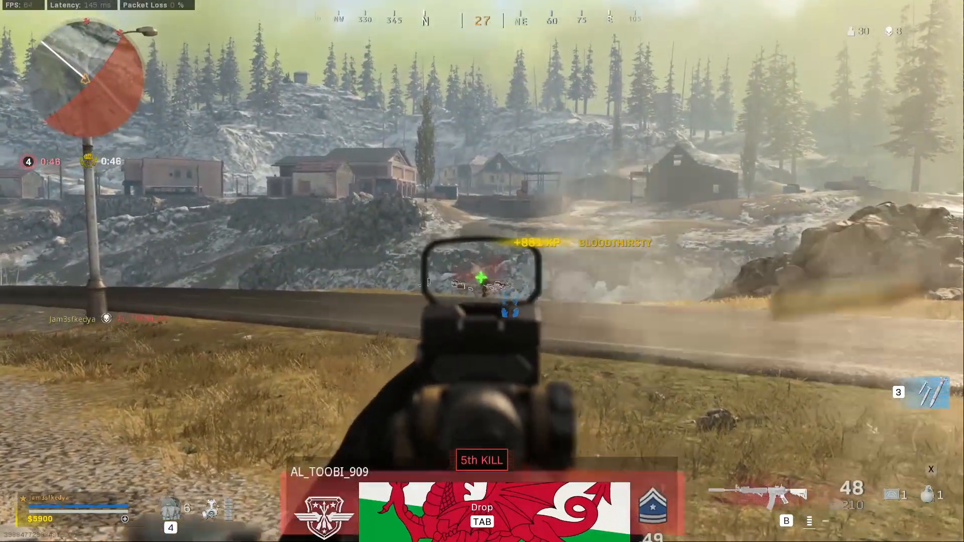